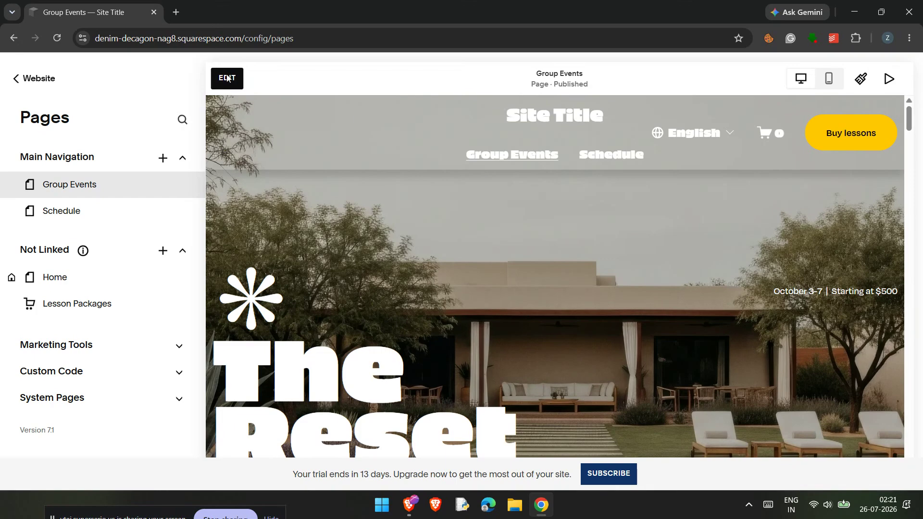
# - Return to the website overview, reopen the Pages list and preview the Schedule page
pyautogui.click(32, 79)
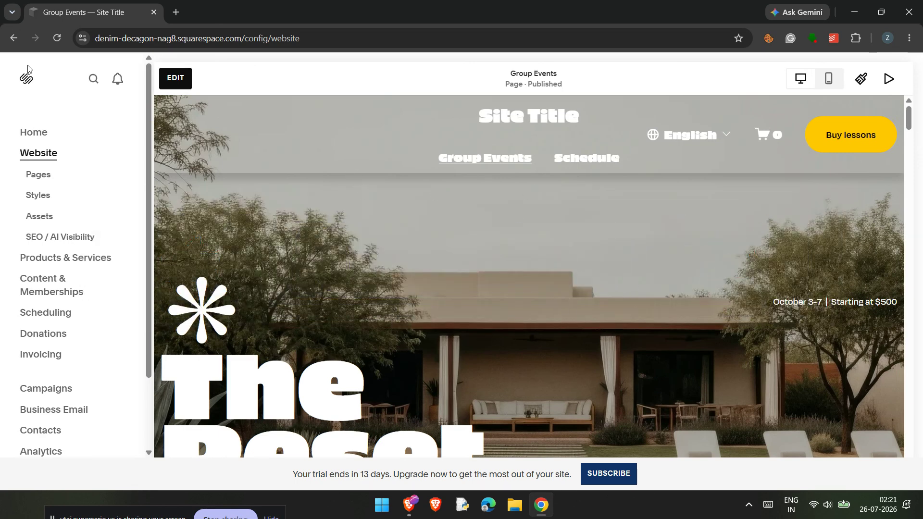
pyautogui.click(28, 68)
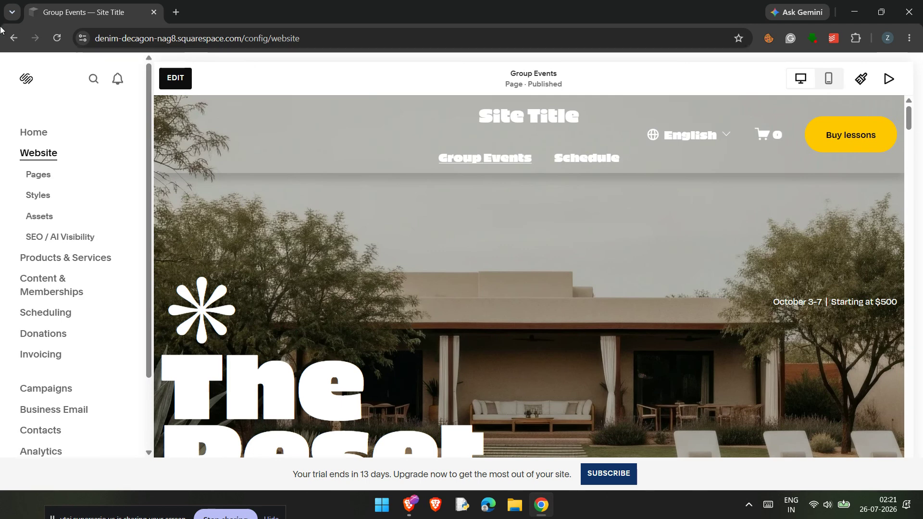
pyautogui.click(37, 181)
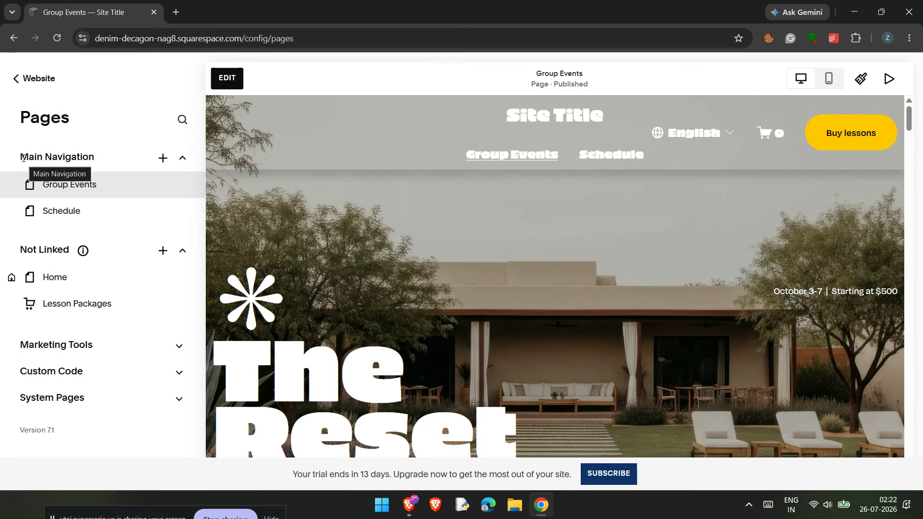
pyautogui.tripleClick(39, 249)
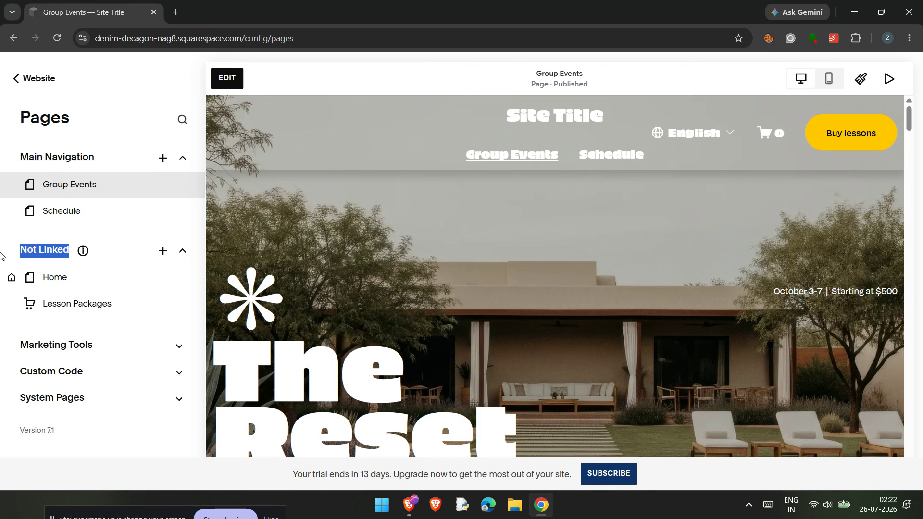
pyautogui.click(62, 219)
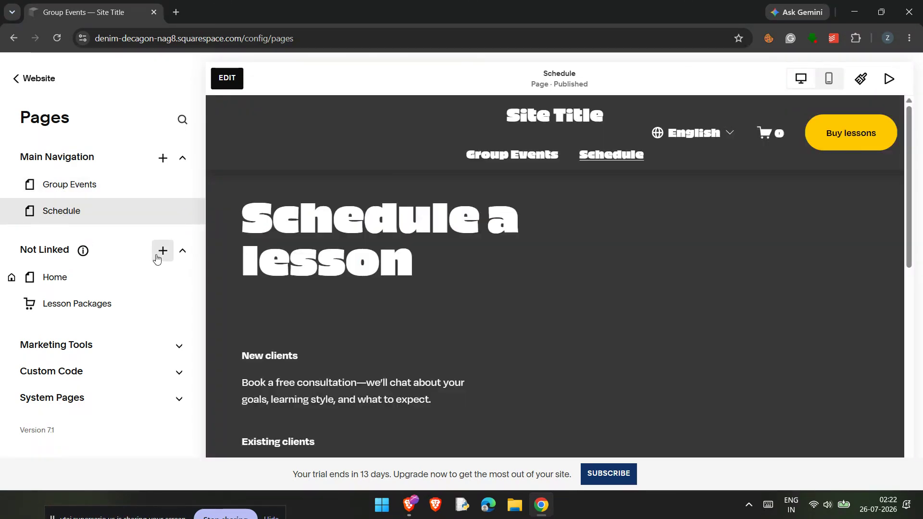
# - Add a blank page to the Not Linked group
pyautogui.click(158, 258)
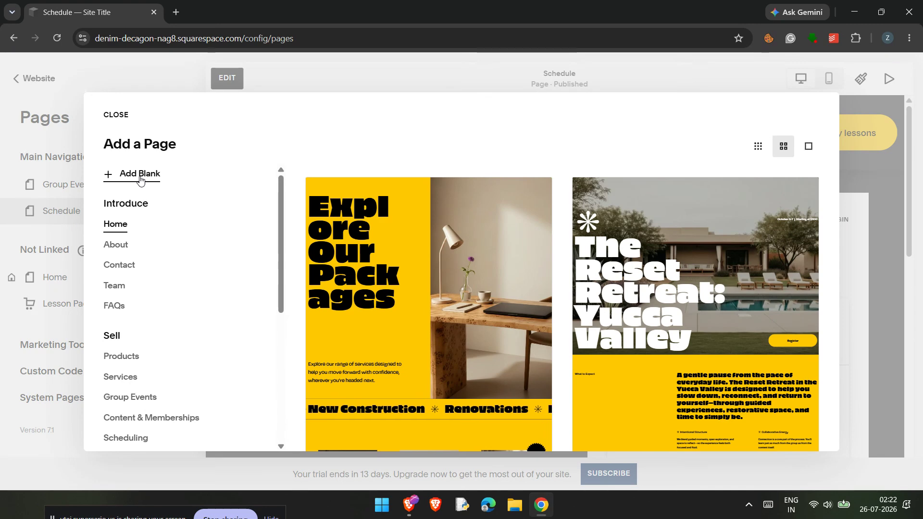
pyautogui.scroll(-2, 123, 310)
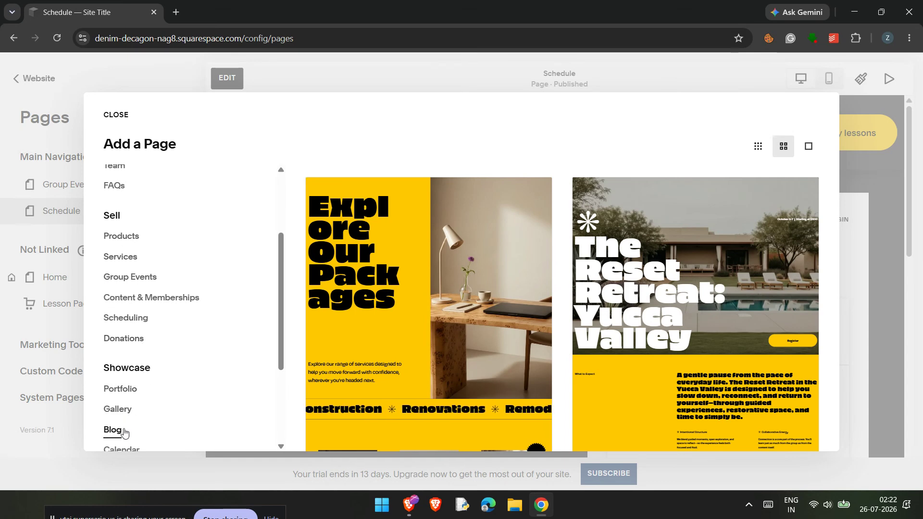
pyautogui.scroll(3, 128, 419)
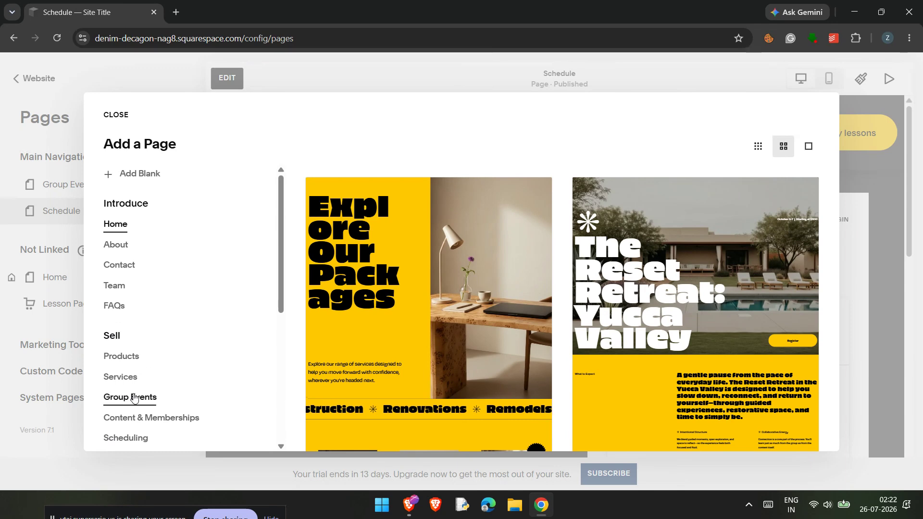
pyautogui.click(127, 182)
pyautogui.click(140, 208)
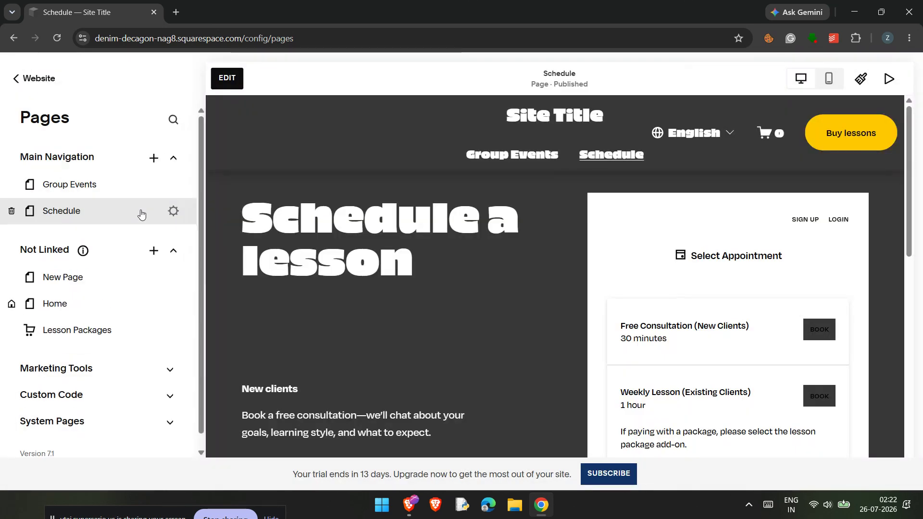
# - Keep the name New Page for the added page and open it in edit mode
pyautogui.tripleClick(93, 282)
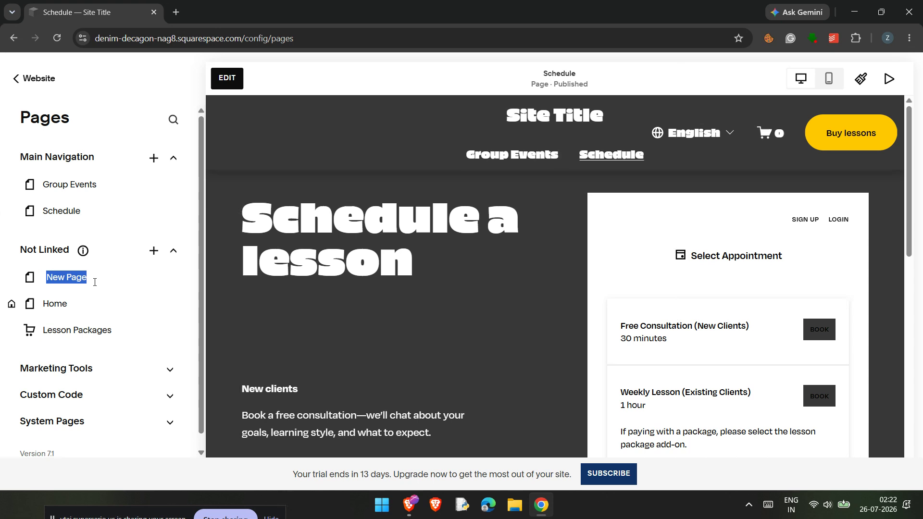
pyautogui.click(97, 281)
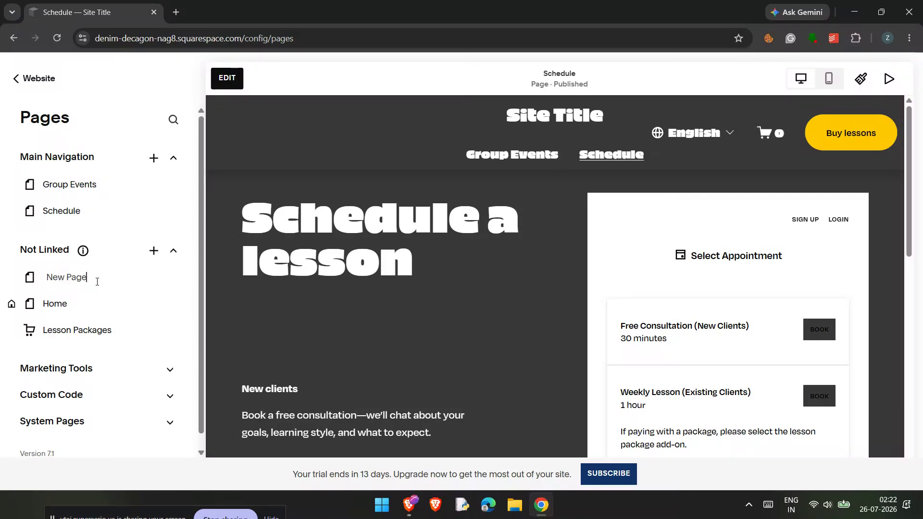
pyautogui.click(32, 278)
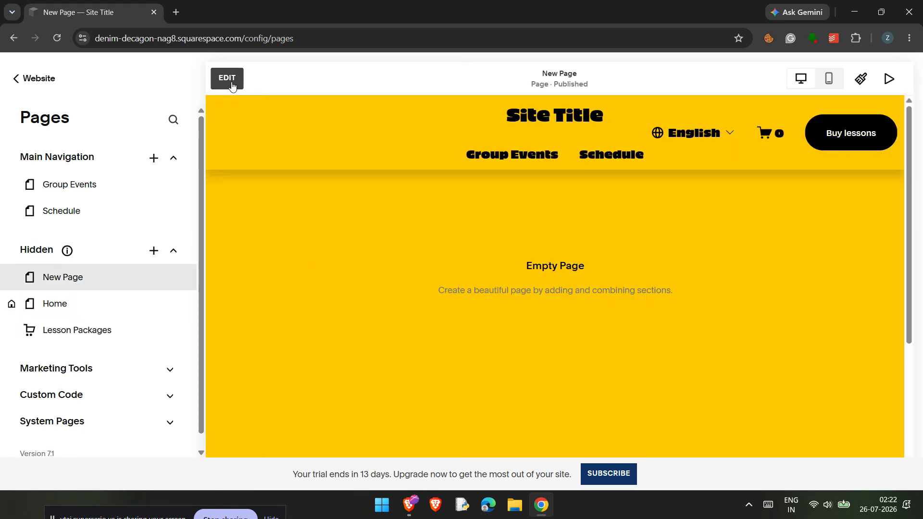
pyautogui.click(227, 79)
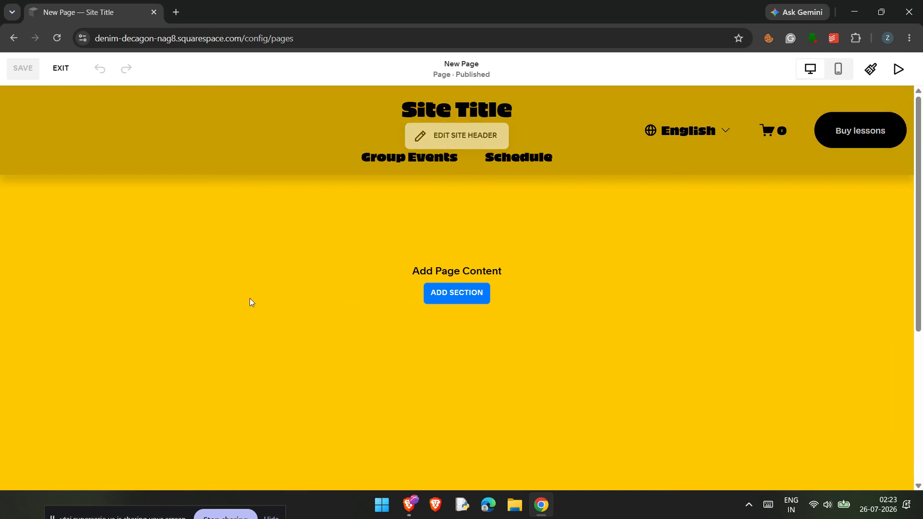
# - Browse the section categories and add a blank section to the empty page
pyautogui.scroll(-5, 252, 312)
pyautogui.scroll(5, 255, 321)
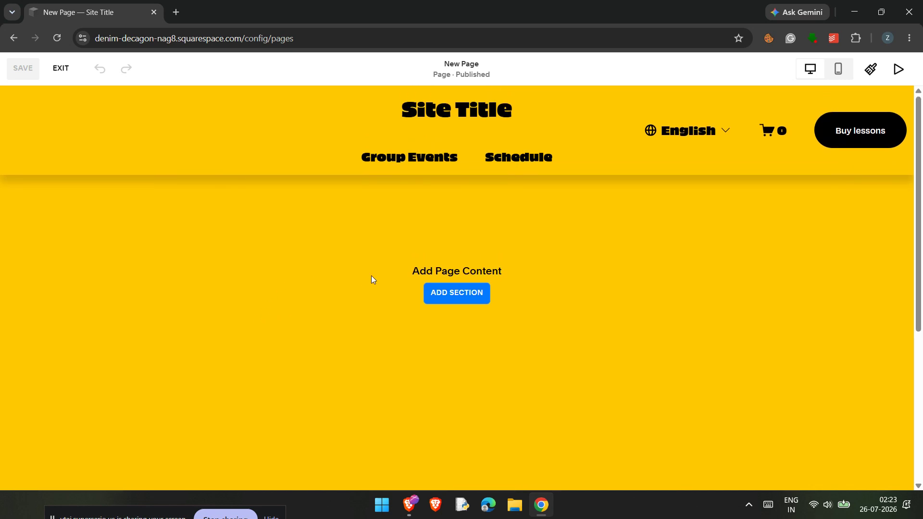
pyautogui.click(463, 295)
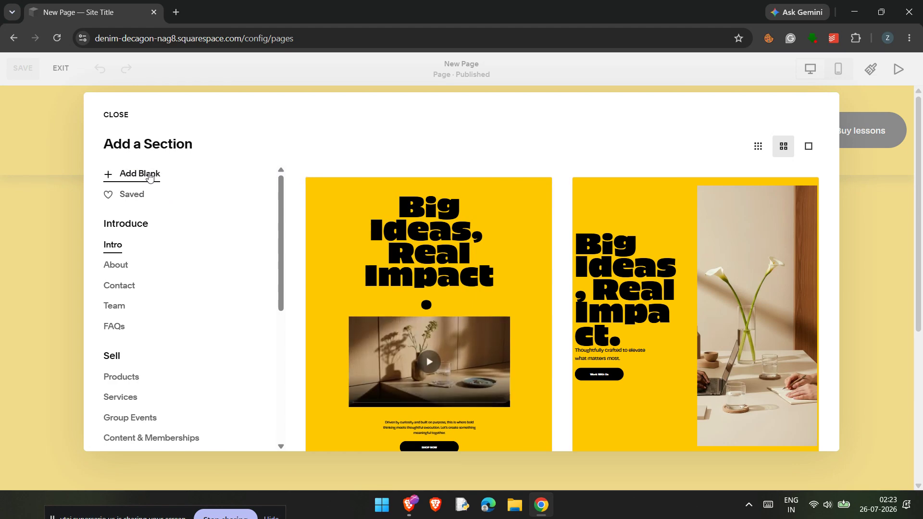
pyautogui.scroll(-3, 114, 282)
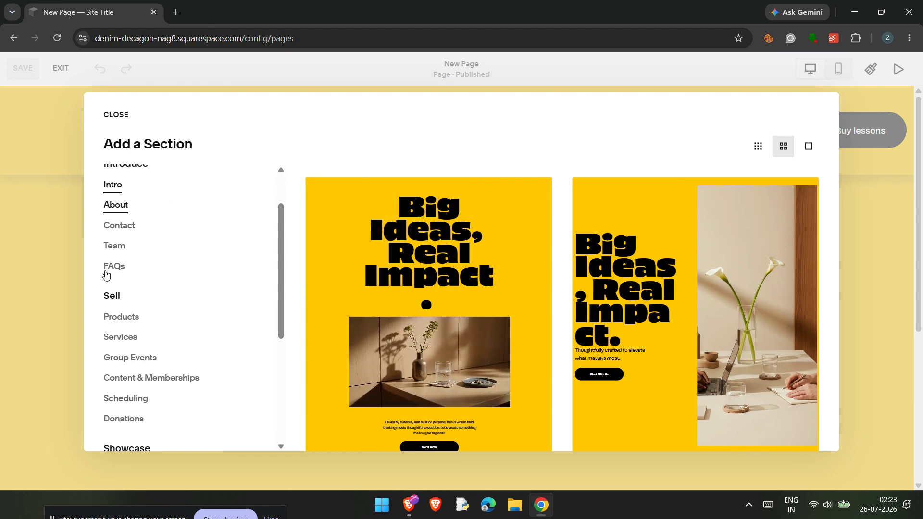
pyautogui.scroll(-3, 126, 293)
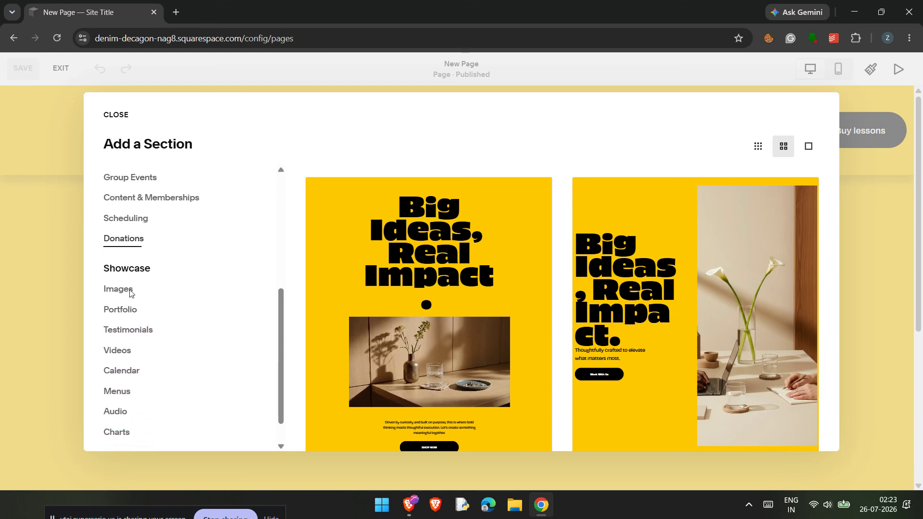
pyautogui.scroll(-1, 130, 294)
pyautogui.scroll(5, 132, 303)
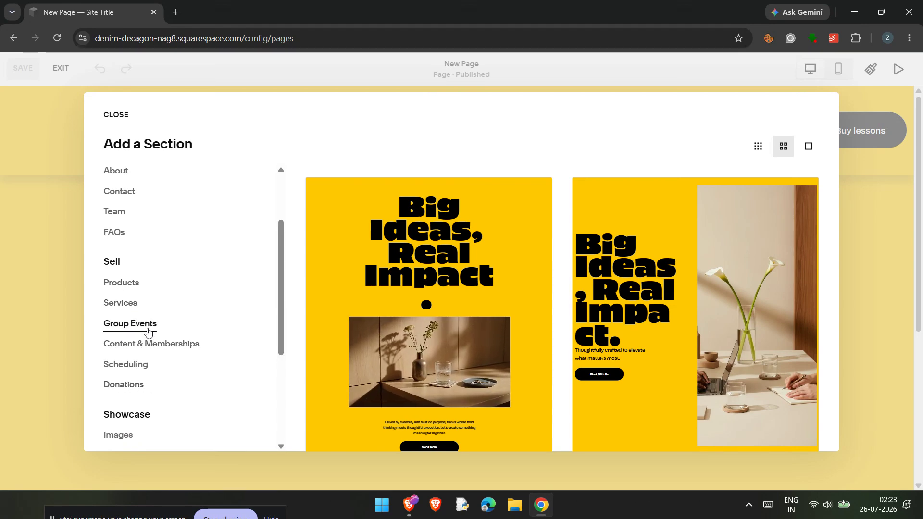
pyautogui.scroll(2, 149, 325)
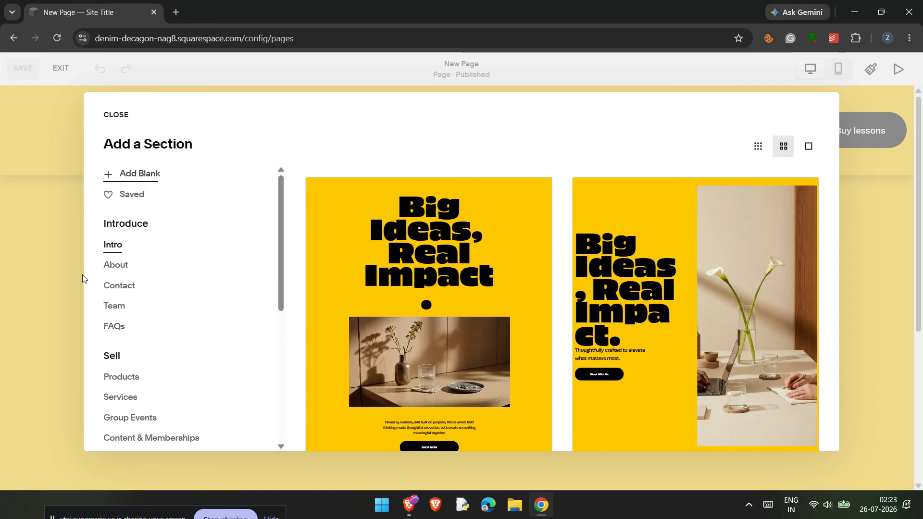
pyautogui.click(149, 178)
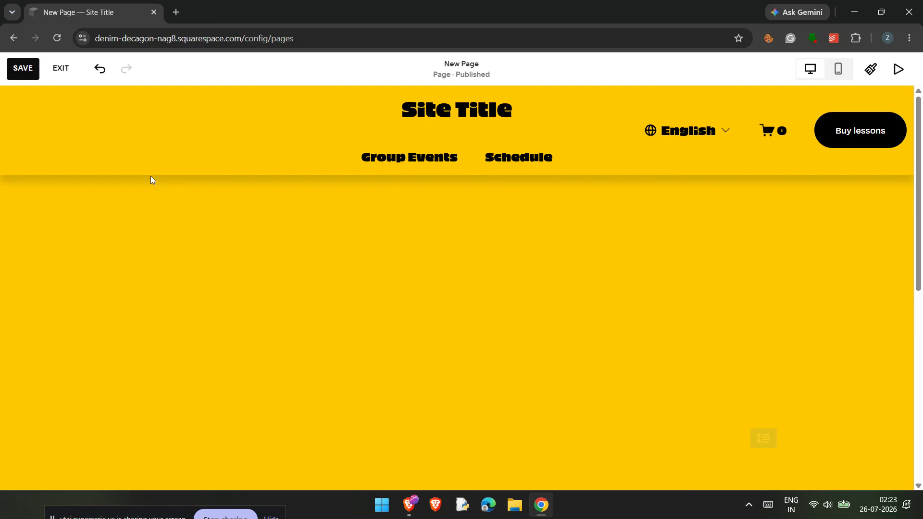
# - Add a text block to the blank section and enter "HI HELLO" in it
pyautogui.click(95, 151)
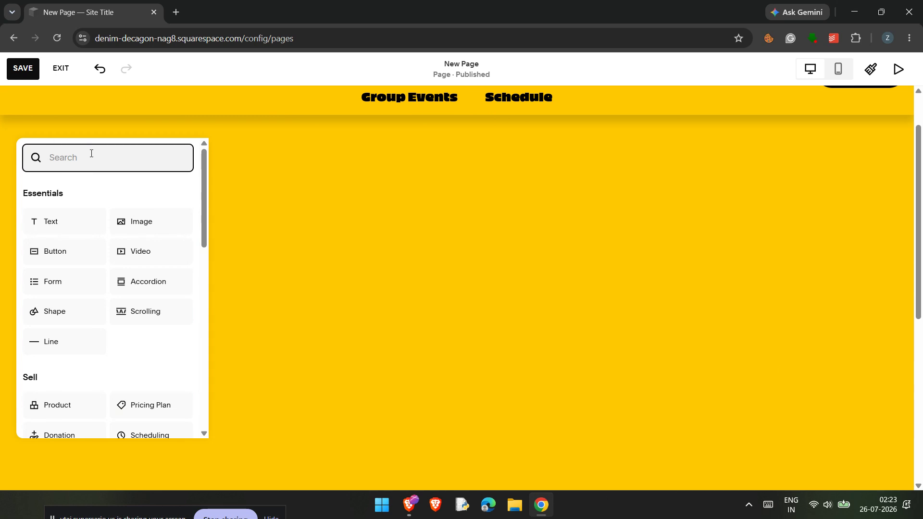
pyautogui.click(71, 227)
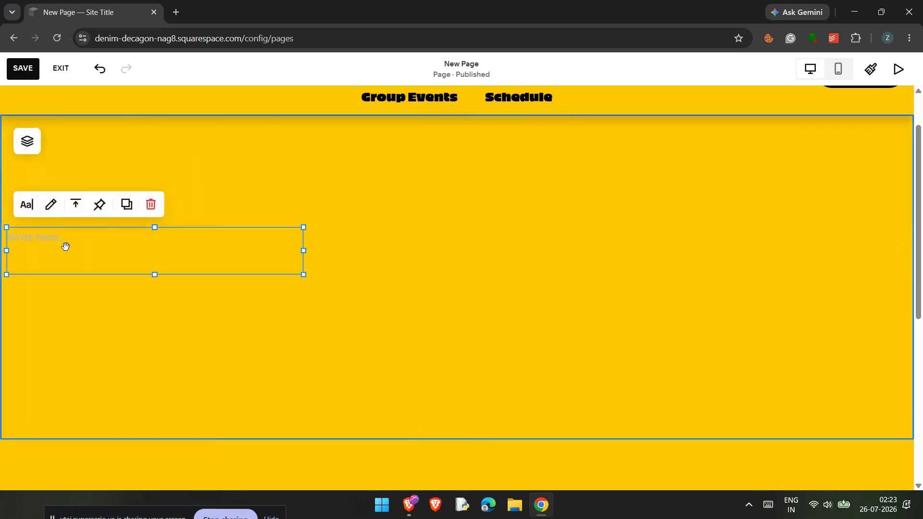
pyautogui.click(67, 245)
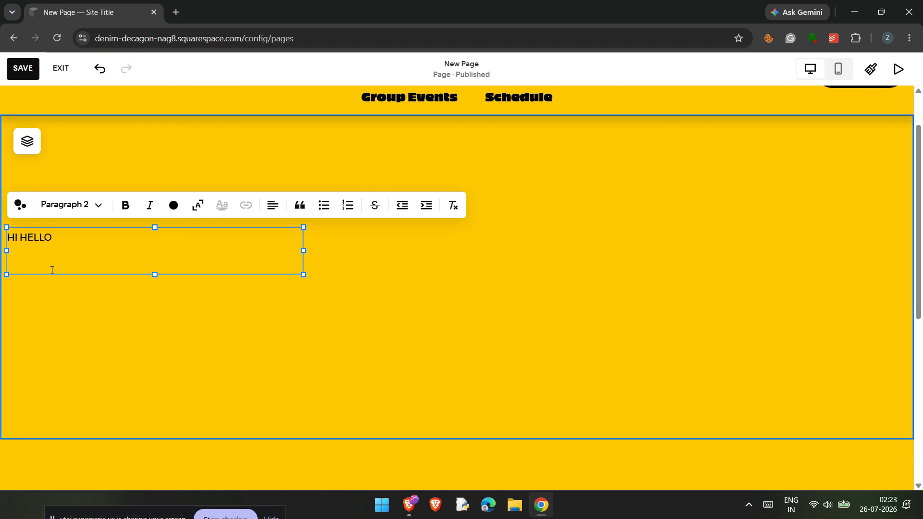
pyautogui.click(48, 294)
# - Add a form block and move it to the right half of the section, beside the HI HELLO text
pyautogui.click(80, 145)
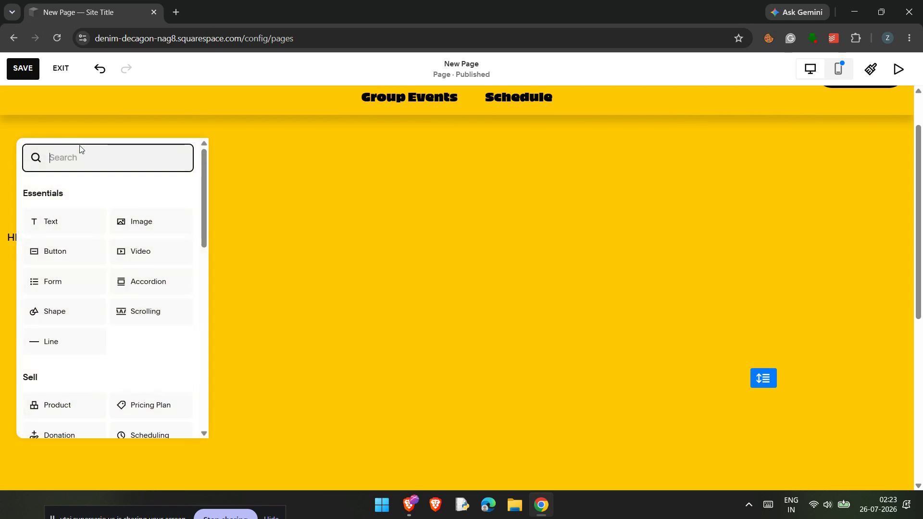
pyautogui.click(62, 277)
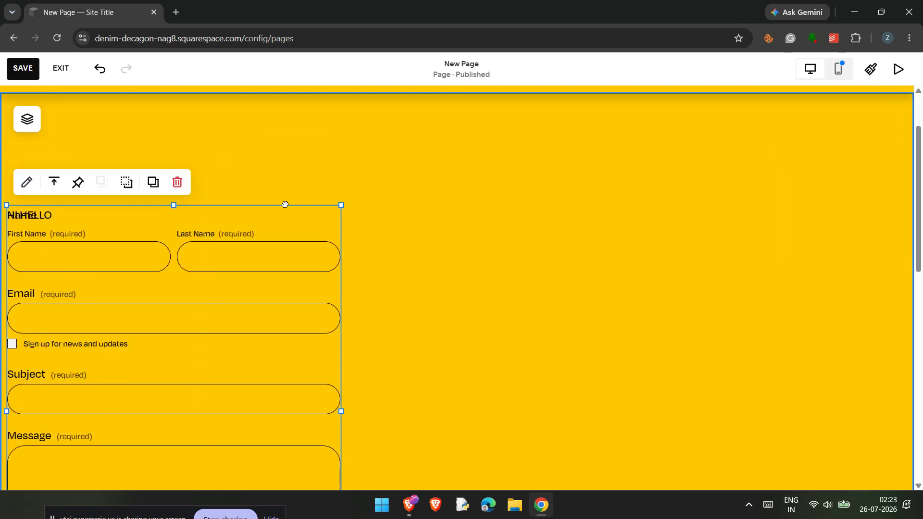
pyautogui.moveTo(285, 205); pyautogui.dragTo(677, 159)
pyautogui.scroll(-3, 385, 241)
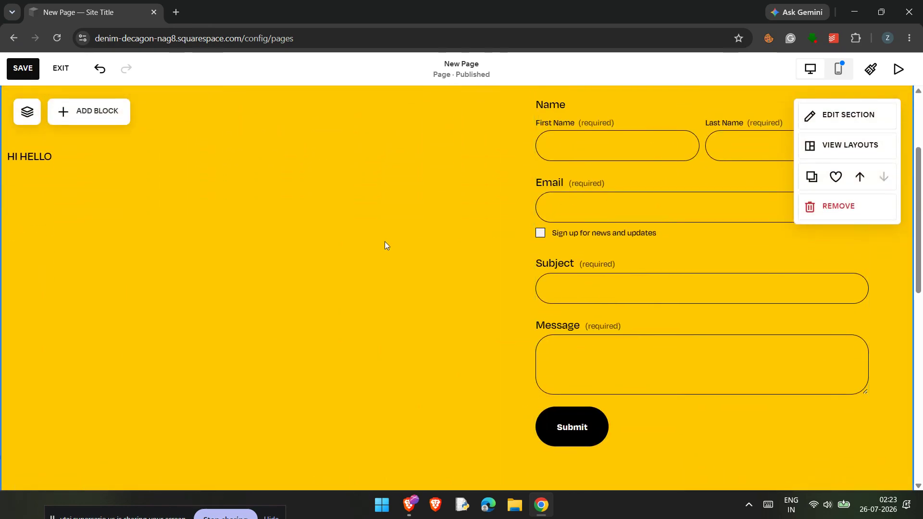
pyautogui.scroll(-1, 385, 242)
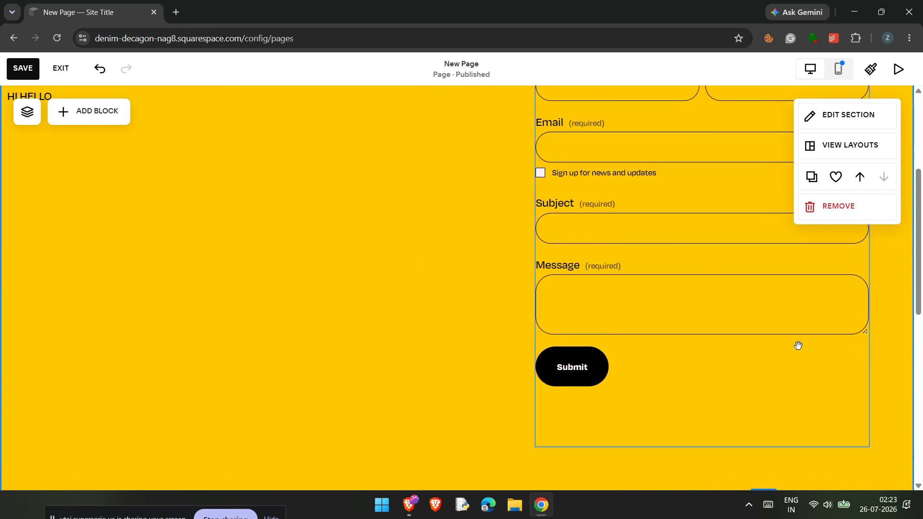
# - Shorten the form block by raising its bottom edge, and look at its content settings
pyautogui.click(705, 445)
pyautogui.moveTo(706, 420); pyautogui.dragTo(703, 395)
pyautogui.scroll(3, 464, 323)
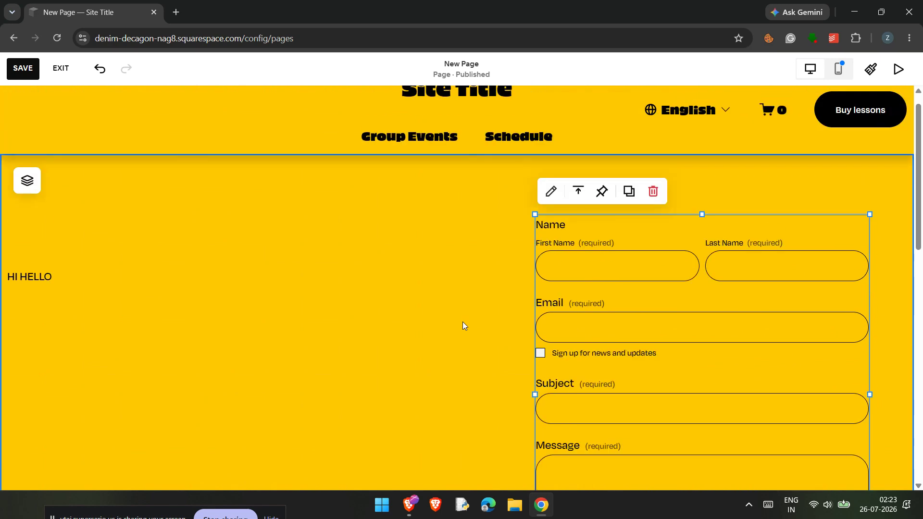
pyautogui.scroll(-1, 463, 321)
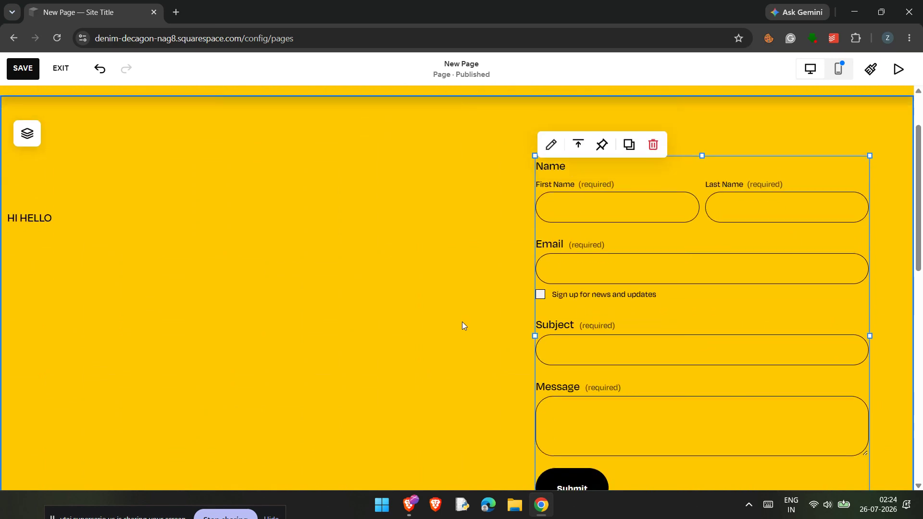
pyautogui.doubleClick(553, 330)
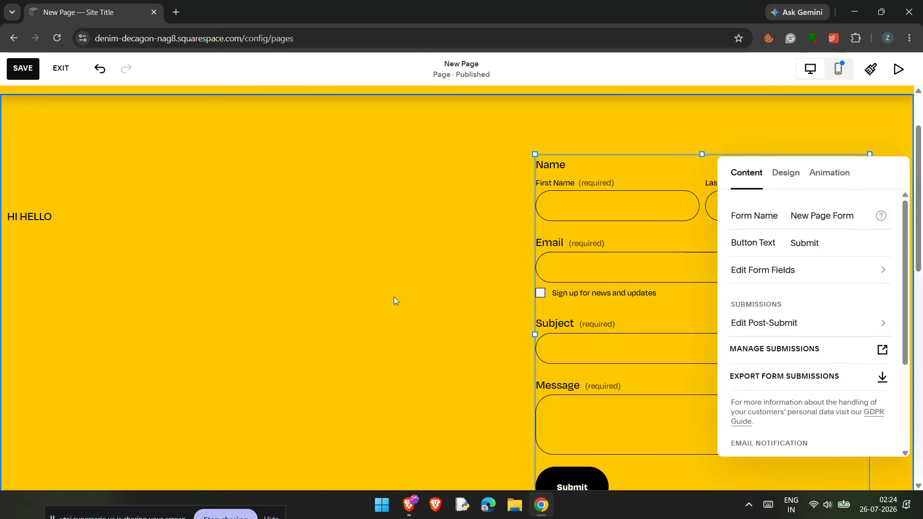
pyautogui.click(392, 294)
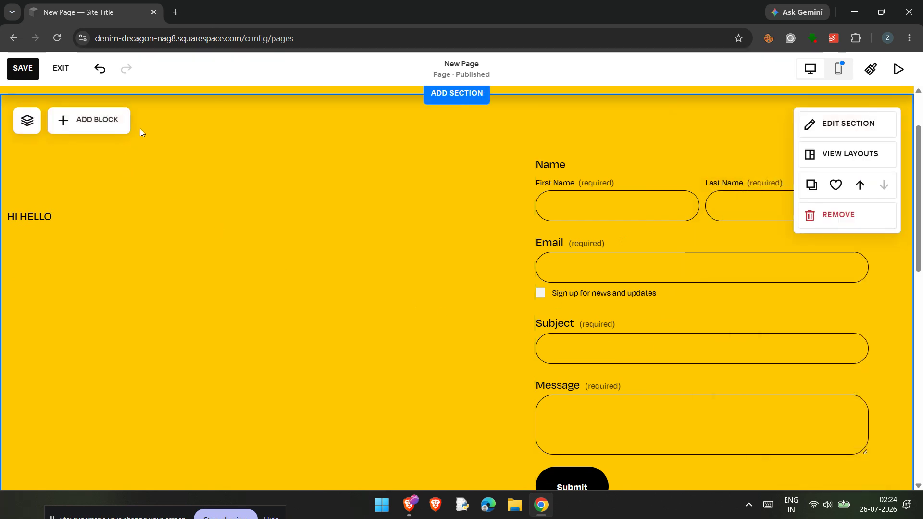
# - Add a button block, narrow it slightly and place it at the section's left edge below the HI HELLO text
pyautogui.click(102, 124)
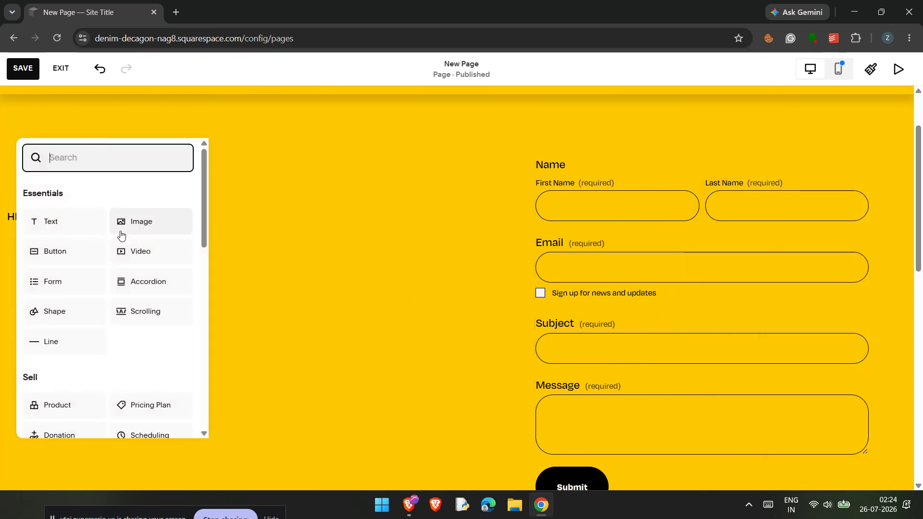
pyautogui.click(87, 258)
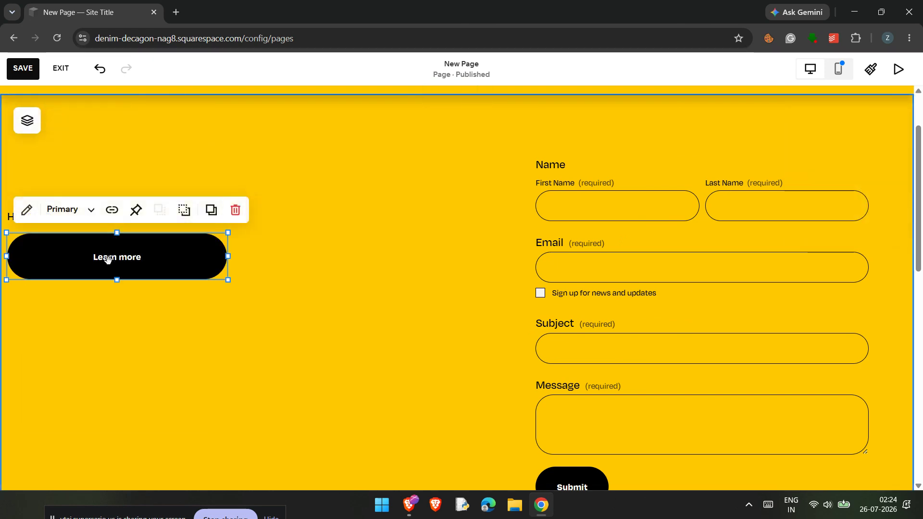
pyautogui.moveTo(154, 259); pyautogui.dragTo(327, 254)
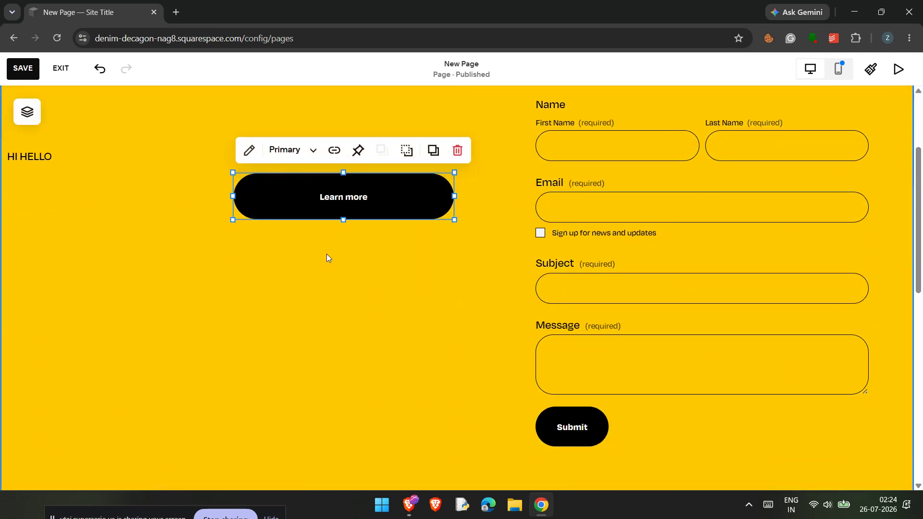
pyautogui.moveTo(331, 183); pyautogui.dragTo(246, 169)
pyautogui.moveTo(327, 207); pyautogui.dragTo(75, 250)
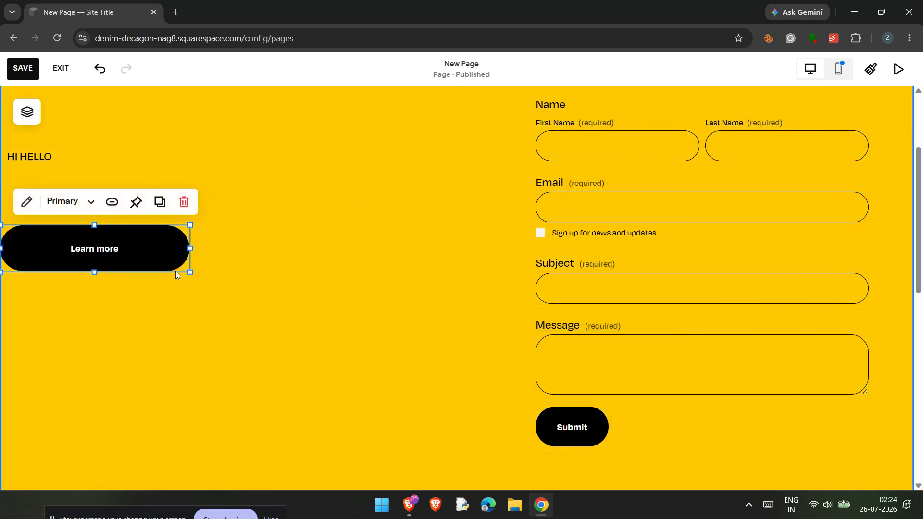
# - Move the Learn more button beside the form's Submit button and narrow it from its left side, keeping it flush with the form's right edge
pyautogui.scroll(1, 175, 271)
pyautogui.click(338, 210)
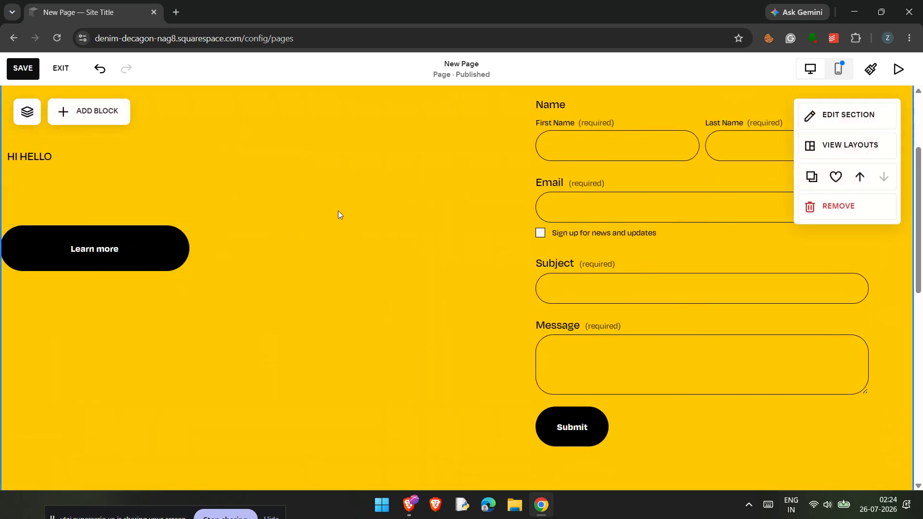
pyautogui.scroll(1, 331, 215)
pyautogui.scroll(-5, 332, 215)
pyautogui.scroll(4, 332, 215)
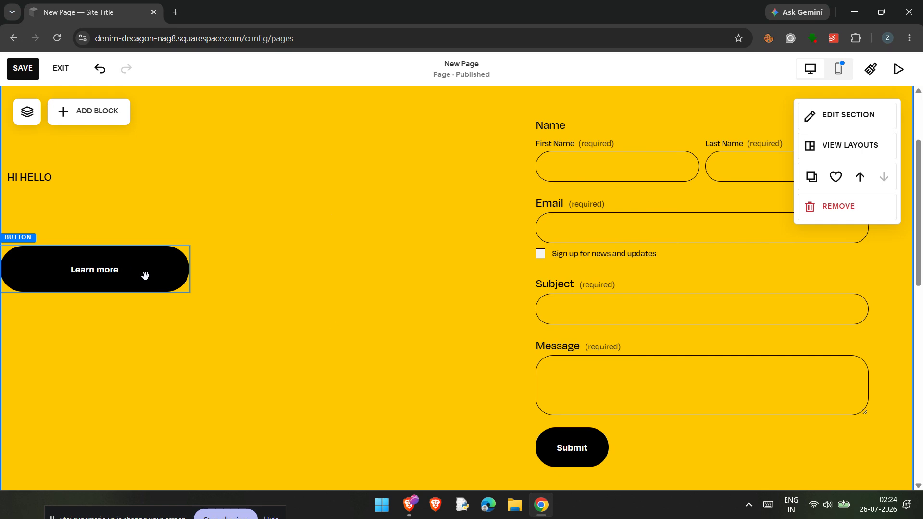
pyautogui.moveTo(145, 276); pyautogui.dragTo(755, 448)
pyautogui.scroll(-1, 397, 389)
pyautogui.moveTo(721, 399); pyautogui.dragTo(667, 409)
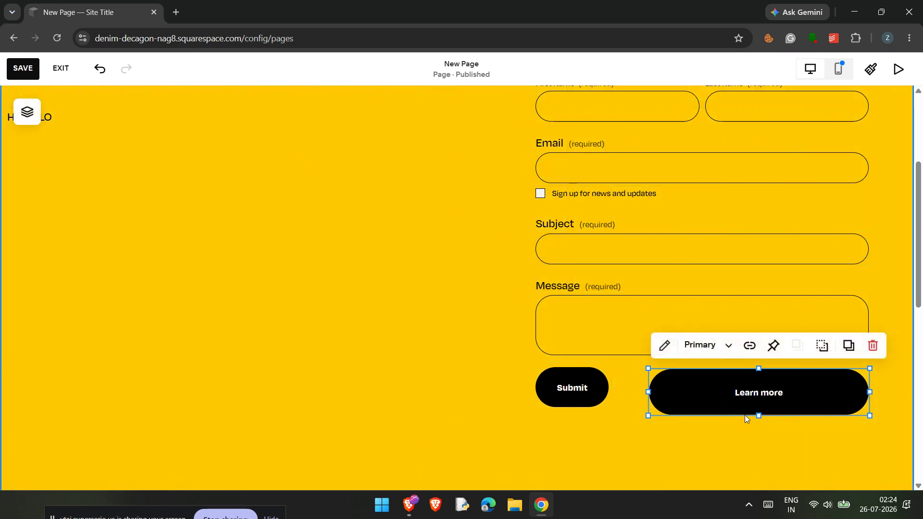
pyautogui.moveTo(758, 408); pyautogui.dragTo(740, 406)
pyautogui.moveTo(657, 391); pyautogui.dragTo(761, 390)
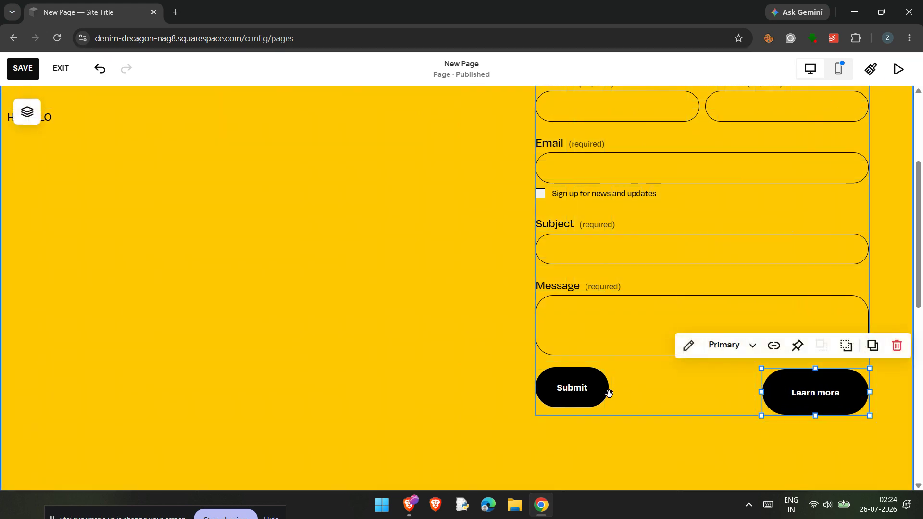
pyautogui.click(452, 379)
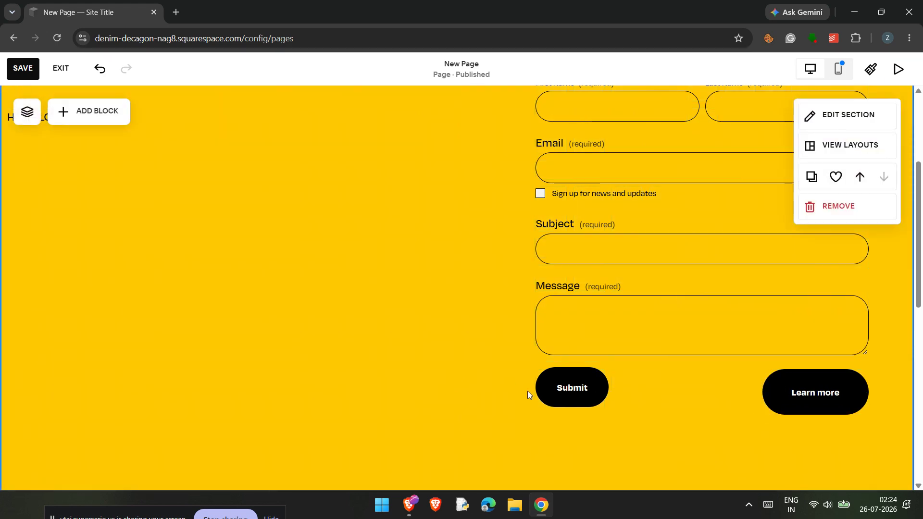
# - Move the Learn more button to the horizontal centre of the section, just below the form block
pyautogui.click(547, 390)
pyautogui.scroll(4, 295, 385)
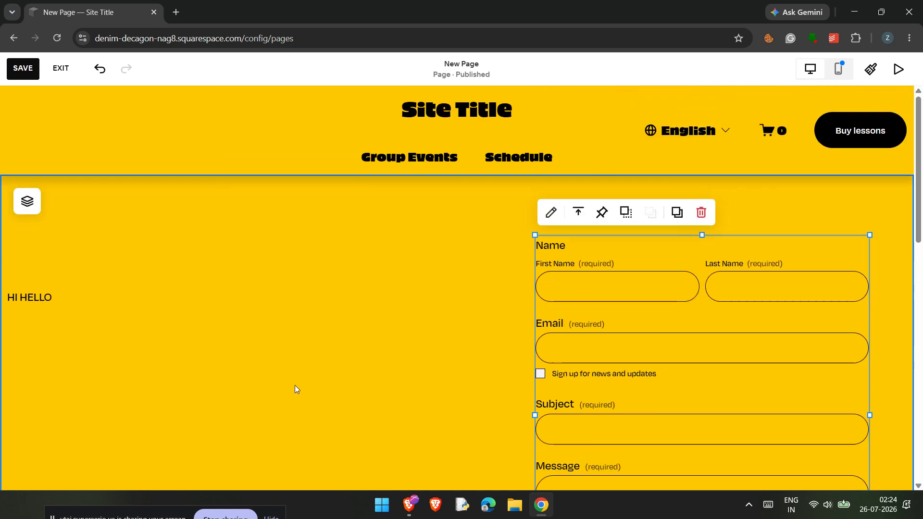
pyautogui.scroll(-1, 295, 387)
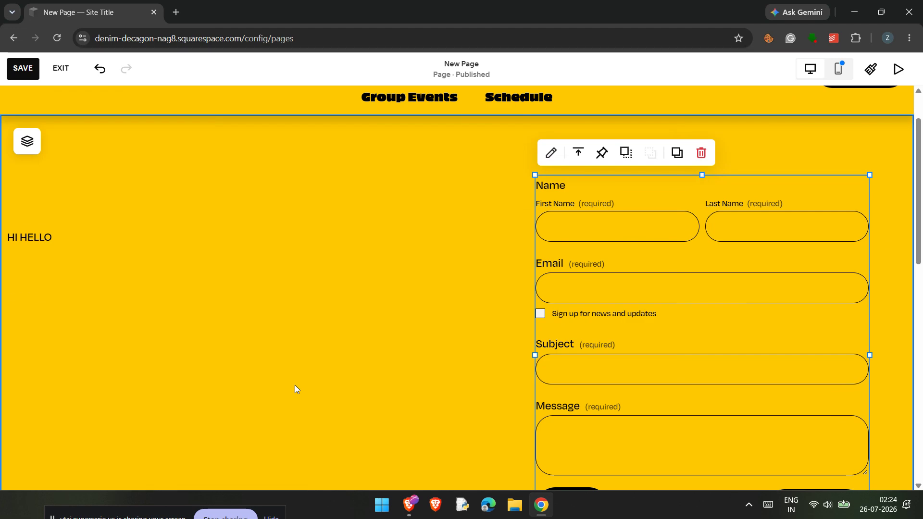
pyautogui.click(302, 376)
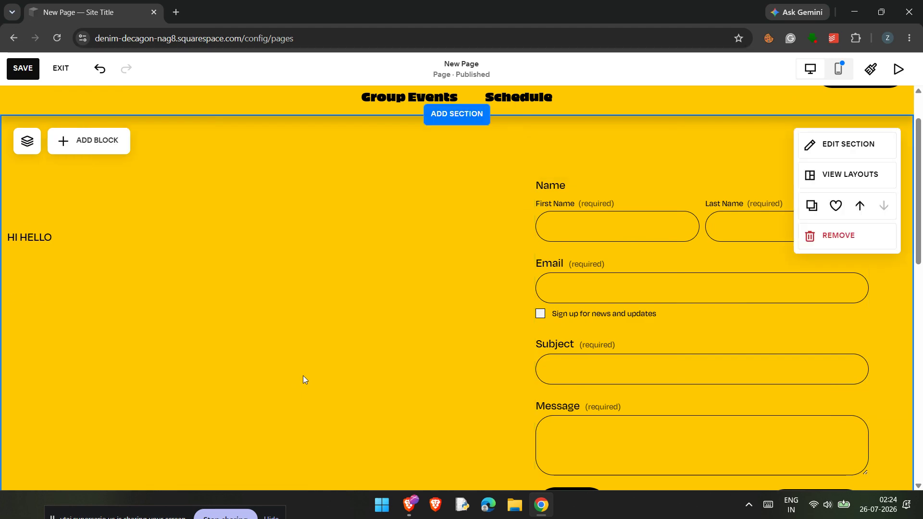
pyautogui.scroll(-3, 303, 376)
pyautogui.scroll(4, 303, 376)
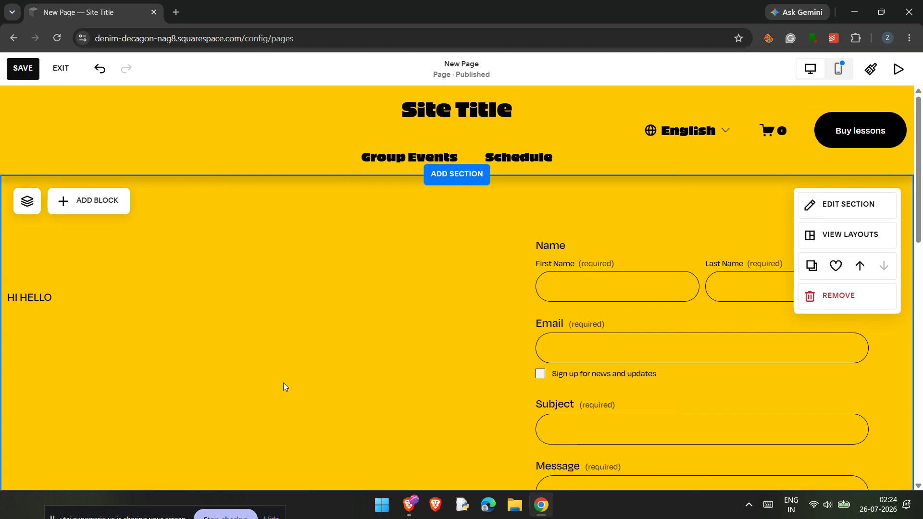
pyautogui.scroll(-3, 288, 385)
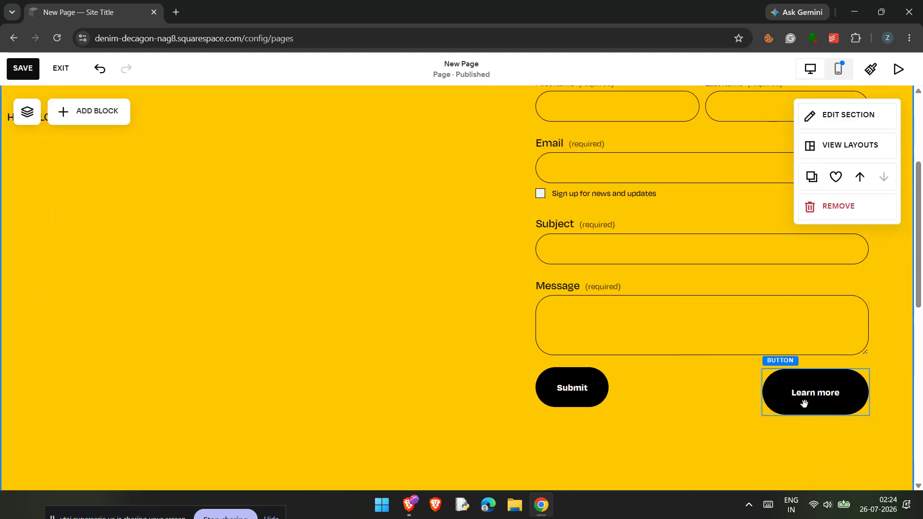
pyautogui.moveTo(804, 403); pyautogui.dragTo(423, 429)
pyautogui.scroll(-2, 376, 376)
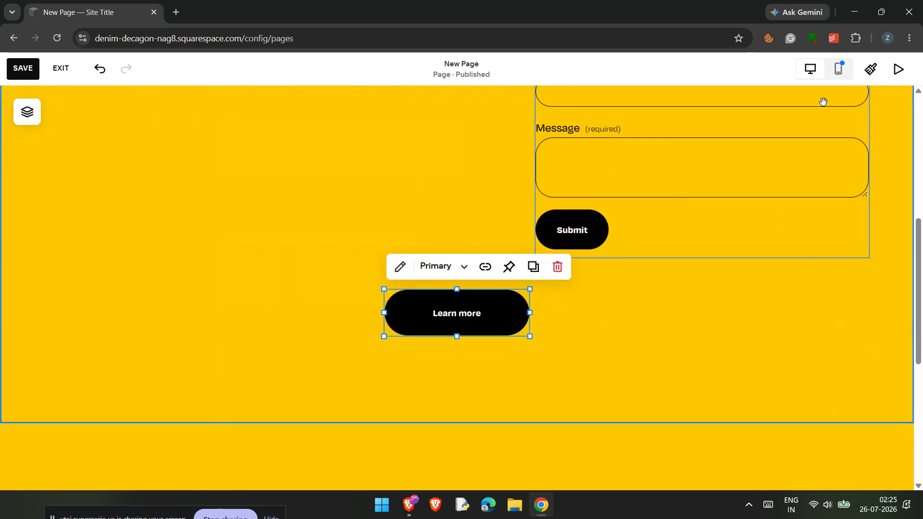
# - Switch to the mobile view and examine how the blocks stack from the header down to the footer
pyautogui.click(839, 69)
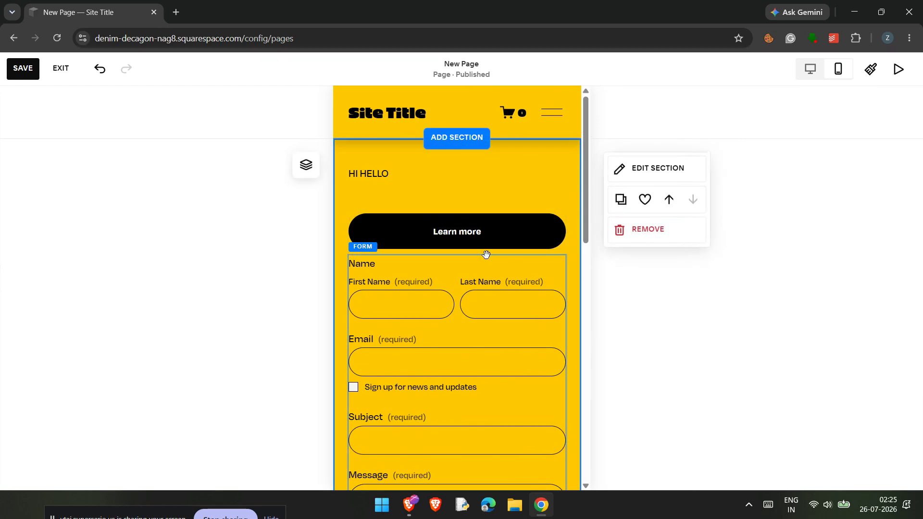
pyautogui.scroll(-5, 487, 254)
pyautogui.scroll(-5, 487, 258)
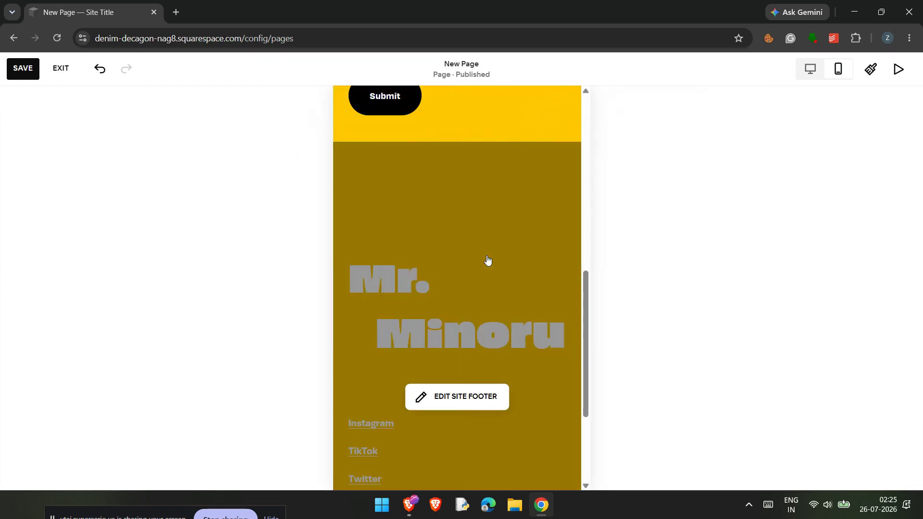
pyautogui.scroll(-3, 487, 260)
pyautogui.scroll(6, 486, 255)
pyautogui.scroll(4, 487, 255)
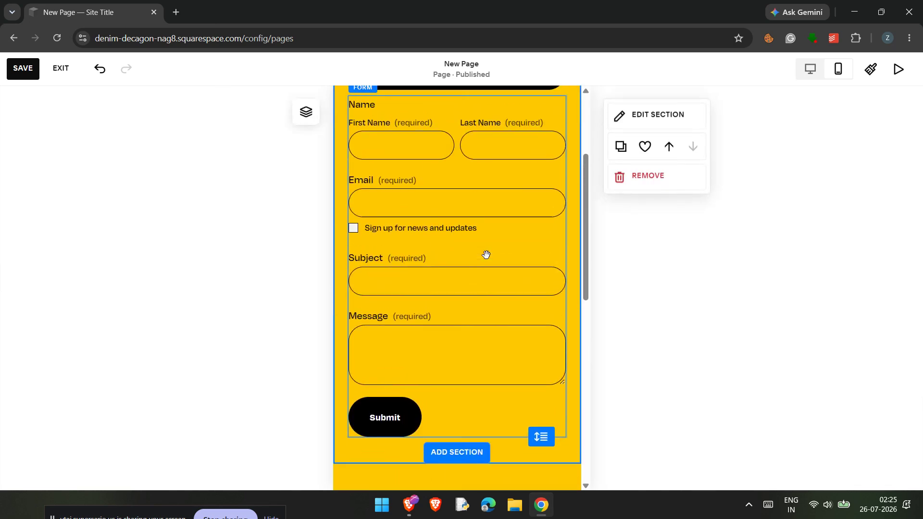
pyautogui.scroll(4, 486, 255)
pyautogui.scroll(-10, 505, 237)
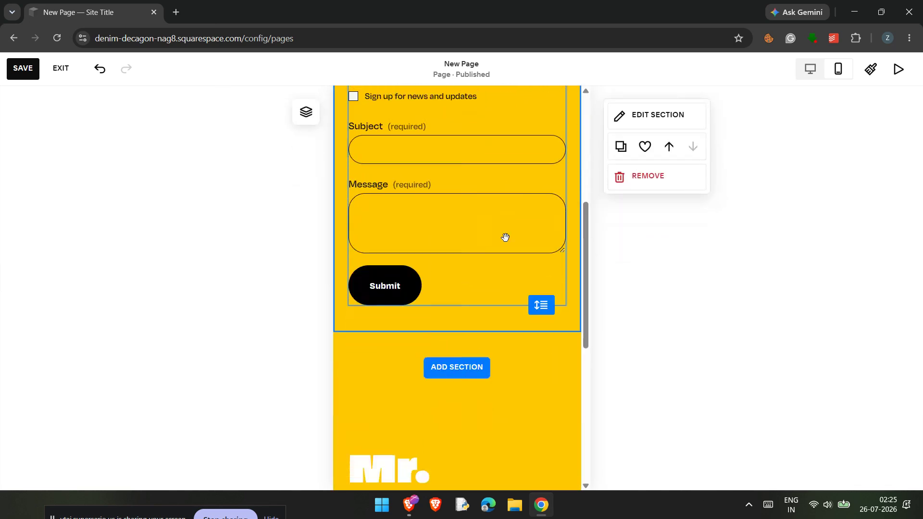
pyautogui.scroll(8, 505, 237)
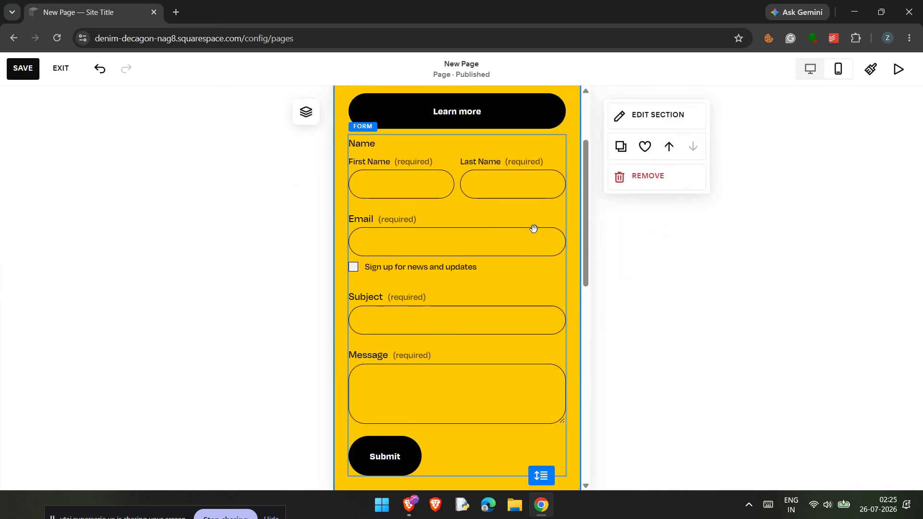
# - Return to the desktop view and review the page layout from the header to the site footer
pyautogui.click(809, 69)
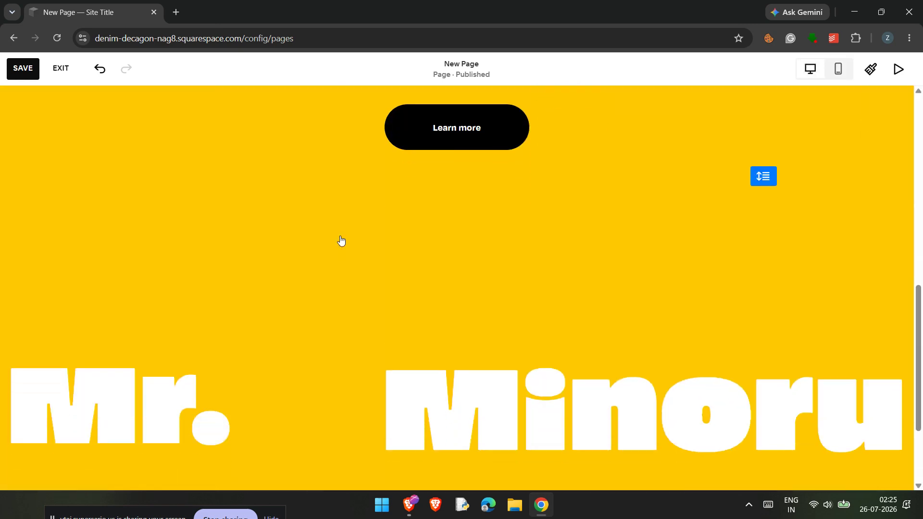
pyautogui.scroll(7, 341, 241)
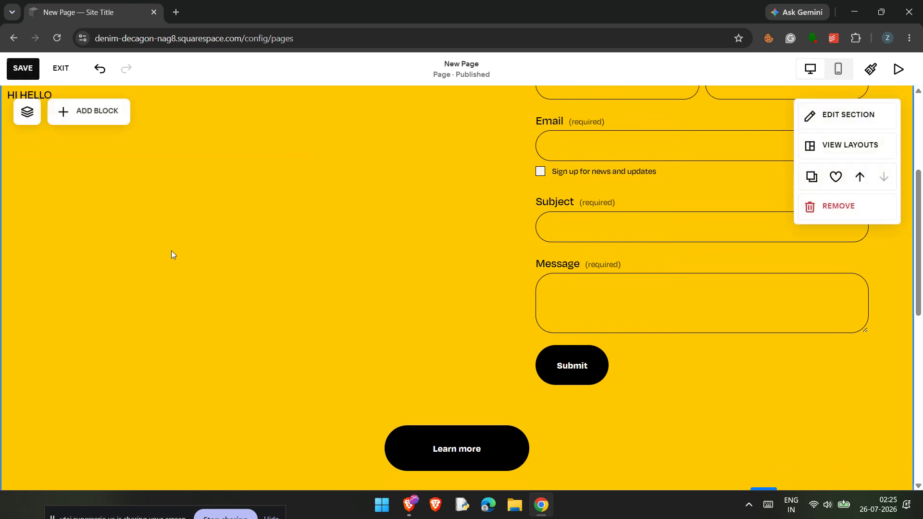
pyautogui.scroll(-8, 171, 250)
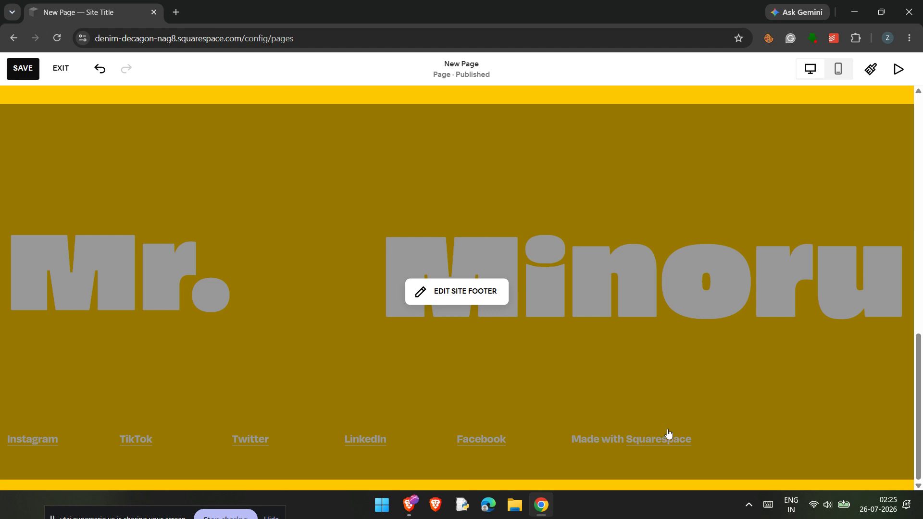
pyautogui.scroll(10, 564, 384)
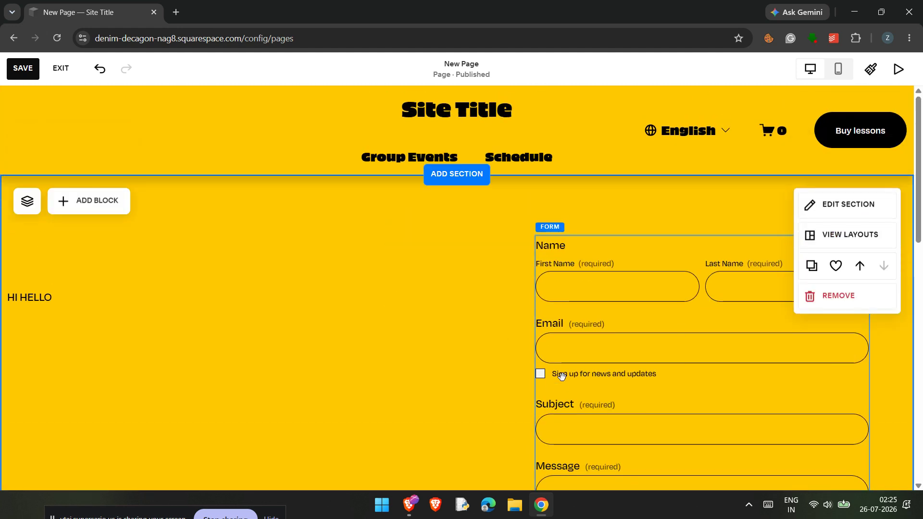